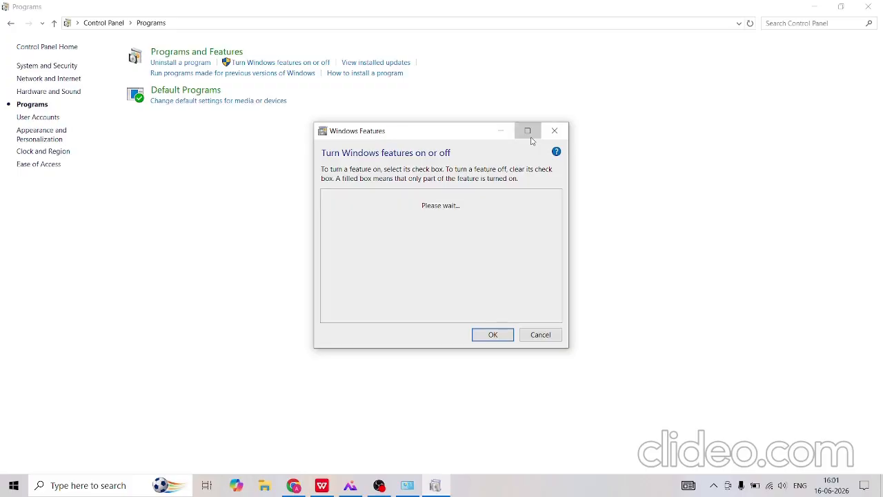
Turn on World Wide Web Services under Internet Information Services and Internet Information Services Hostable Web Core, apply the changes, and close the dialog
{"action": "left_click", "coordinate": [528, 131]}
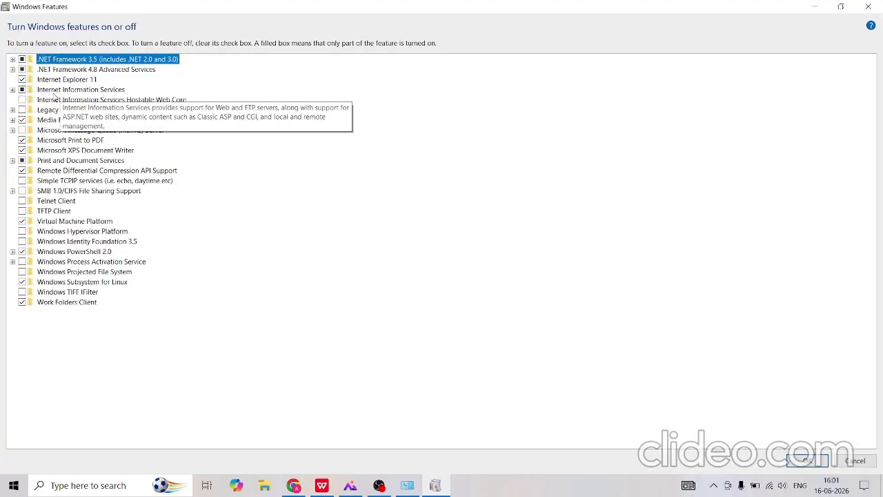
{"action": "left_click", "coordinate": [6, 93]}
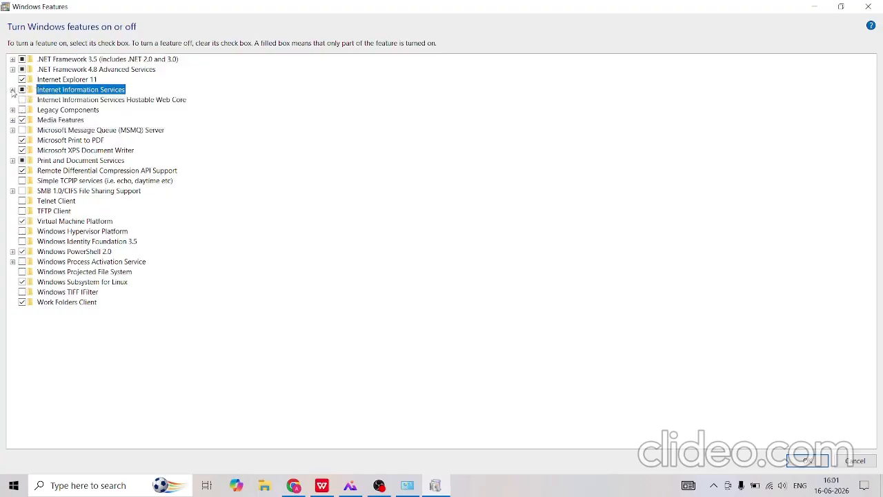
{"action": "left_click", "coordinate": [13, 90]}
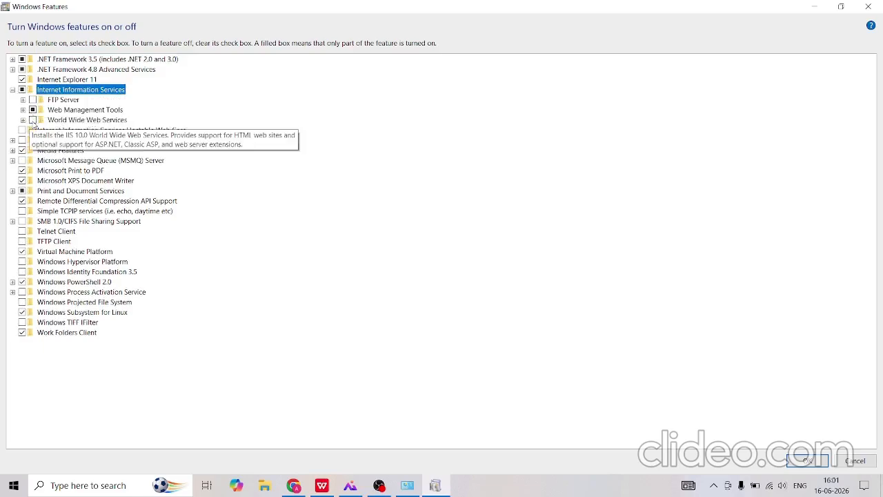
{"action": "left_click", "coordinate": [32, 120]}
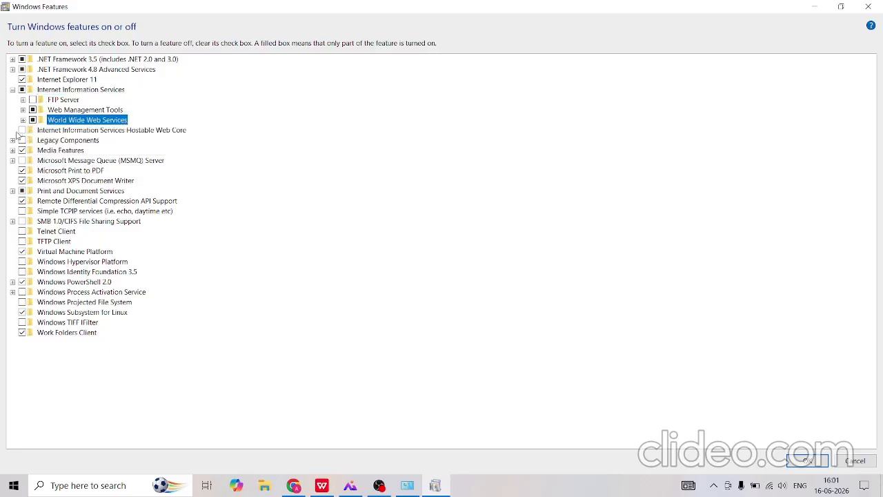
{"action": "left_click", "coordinate": [22, 130]}
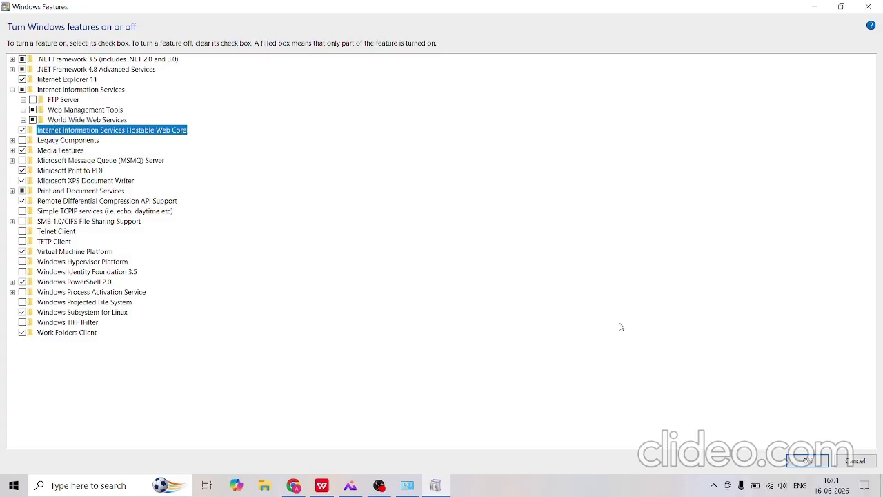
{"action": "left_click", "coordinate": [816, 461]}
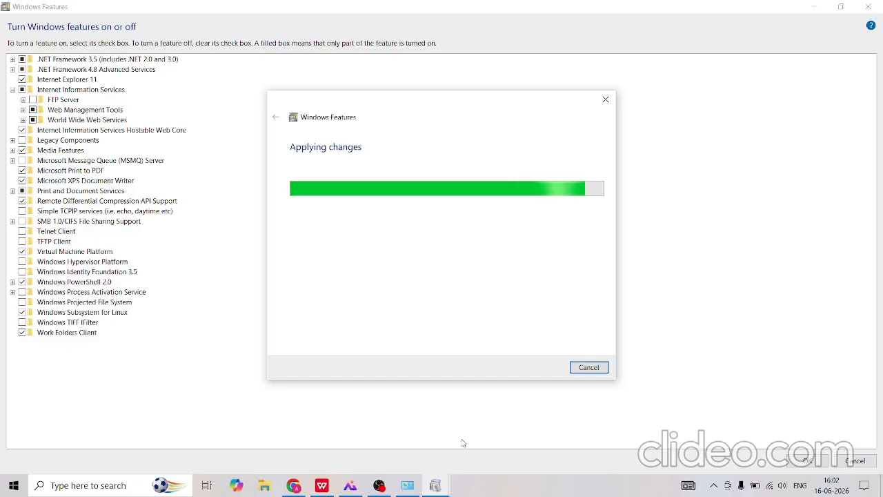
{"action": "mouse_move", "coordinate": [387, 487]}
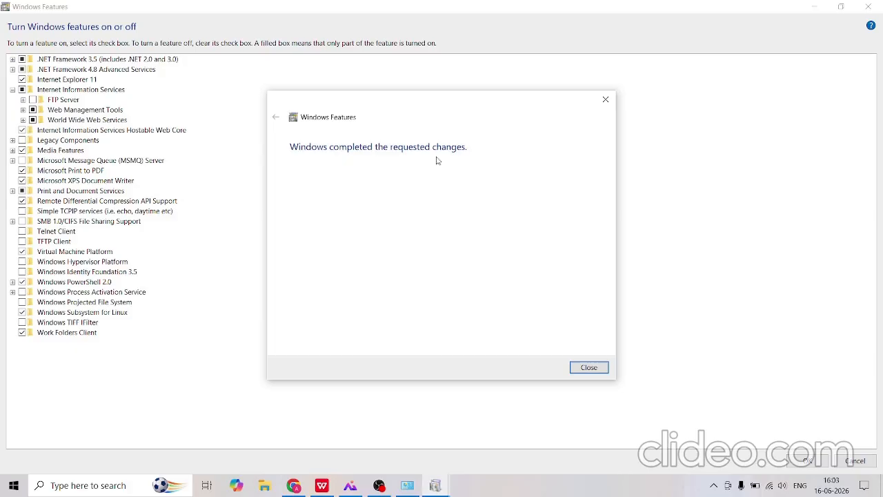
{"action": "left_click", "coordinate": [584, 367]}
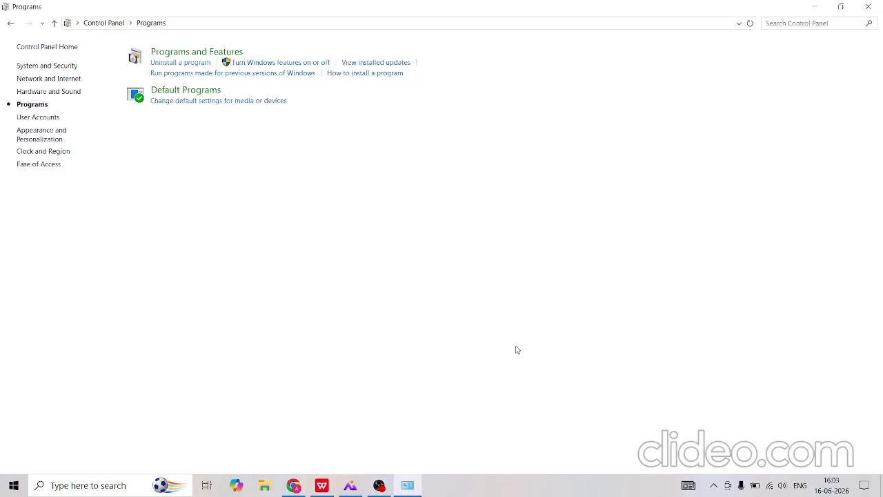
{"action": "mouse_move", "coordinate": [379, 484]}
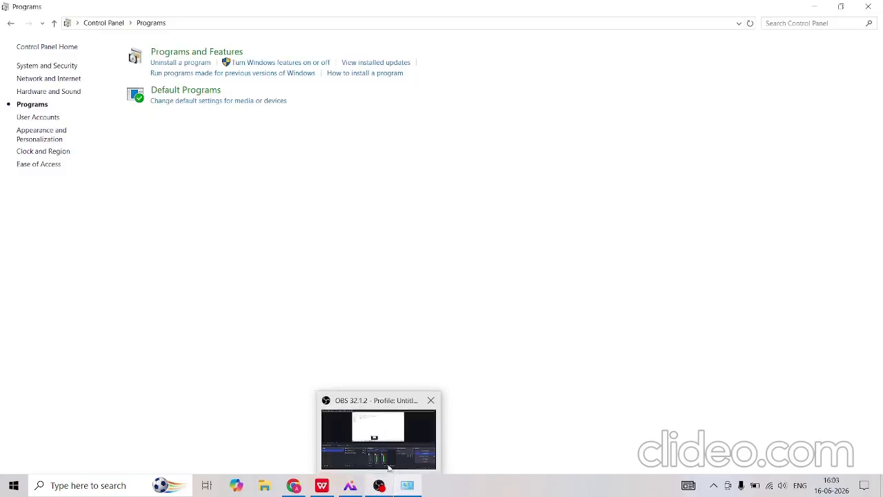
{"action": "left_click", "coordinate": [394, 441]}
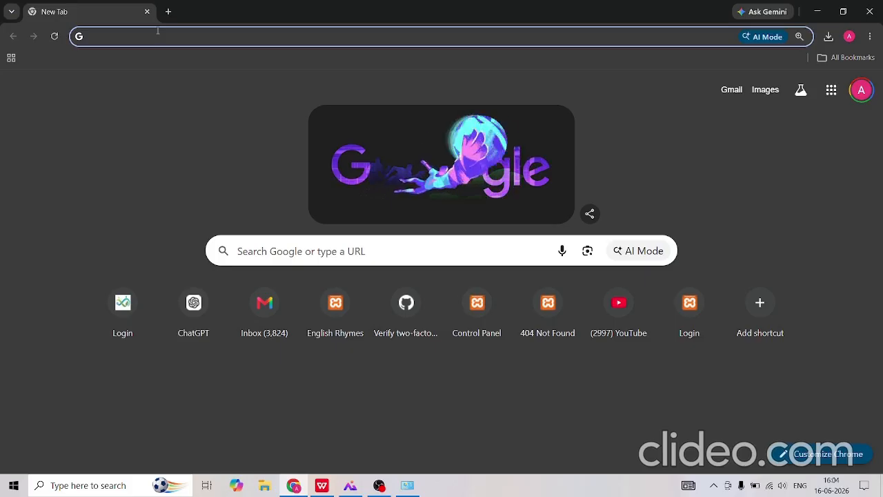
Load localhost in the Chrome browser to check the default IIS page
{"action": "type", "text": "local"}
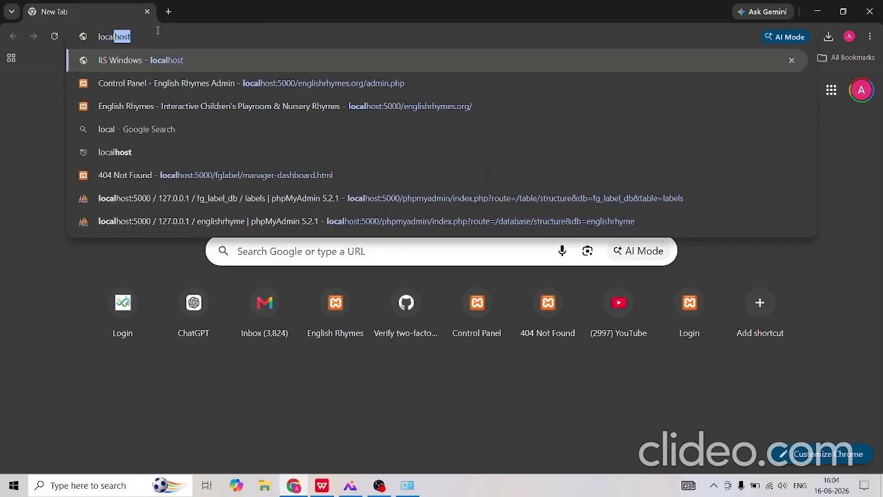
{"action": "key", "text": "Return"}
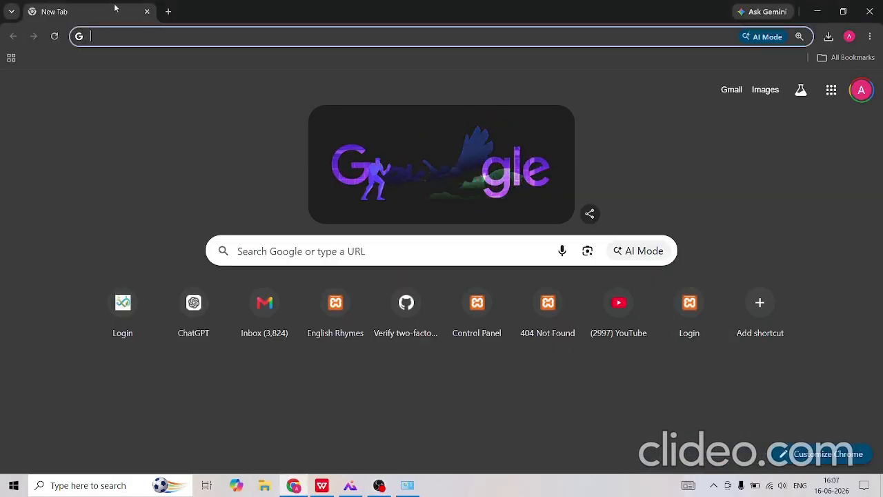
{"action": "type", "text": "local"}
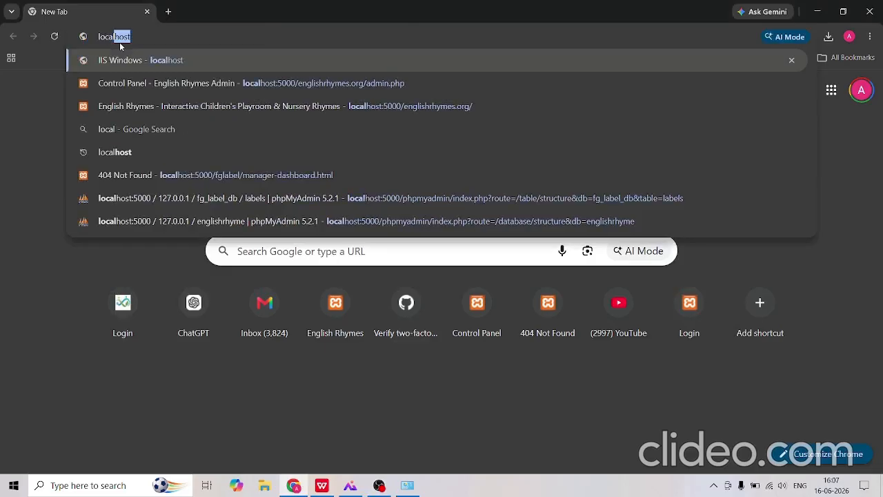
{"action": "key", "text": "Return"}
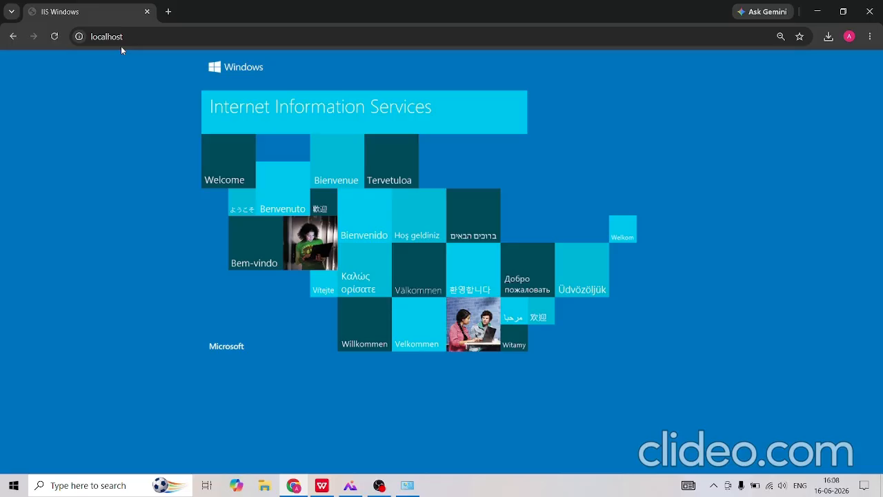
Switch to File Explorer and open the wwwroot folder inside inetpub on Local Disk (C:)
{"action": "left_click", "coordinate": [268, 485]}
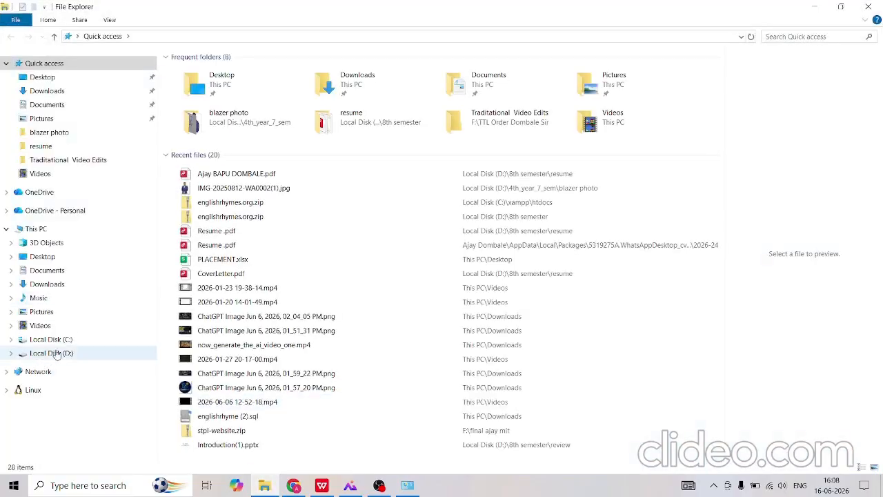
{"action": "left_click", "coordinate": [51, 339]}
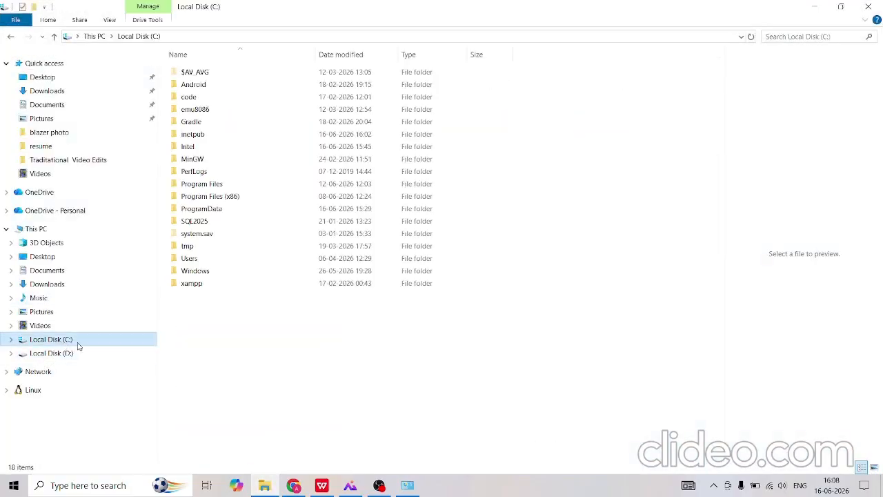
{"action": "double_click", "coordinate": [193, 134]}
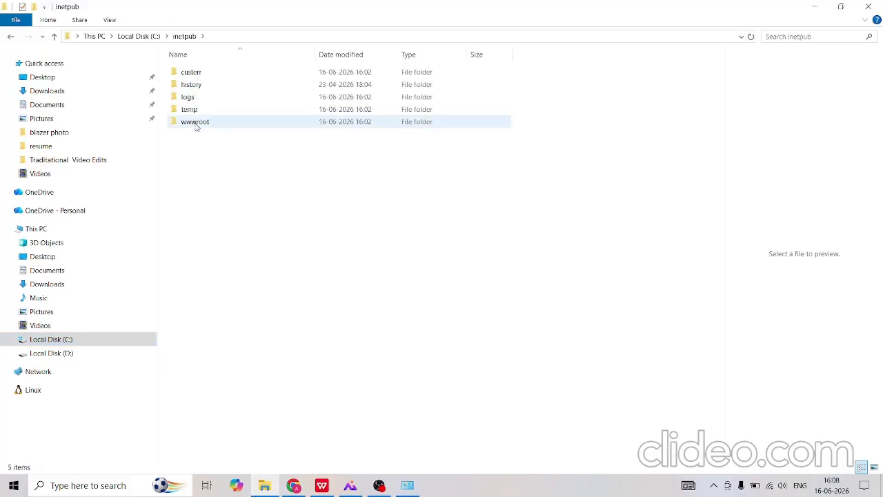
{"action": "double_click", "coordinate": [196, 130]}
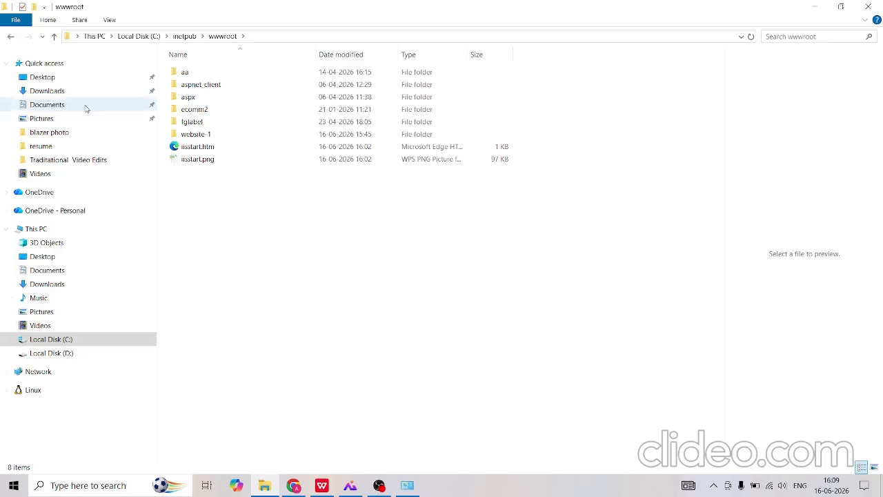
Create a new folder named test in wwwroot, granting administrator permission
{"action": "left_click", "coordinate": [47, 21]}
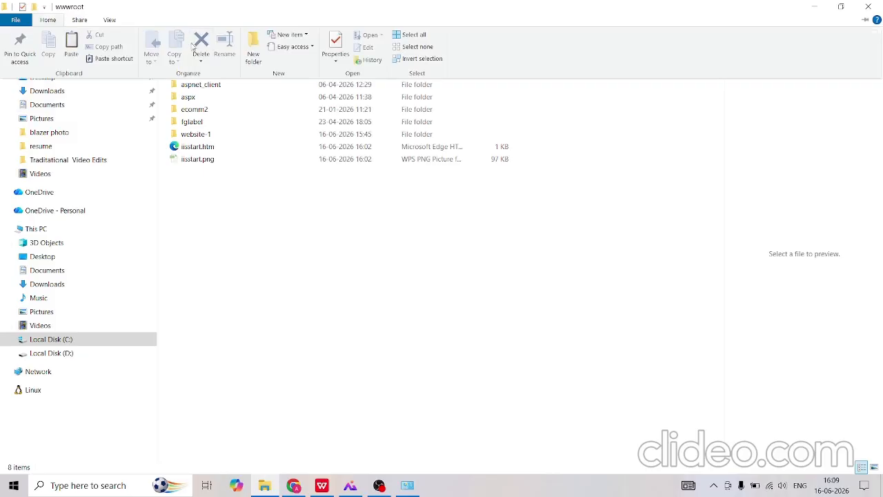
{"action": "left_click", "coordinate": [254, 44]}
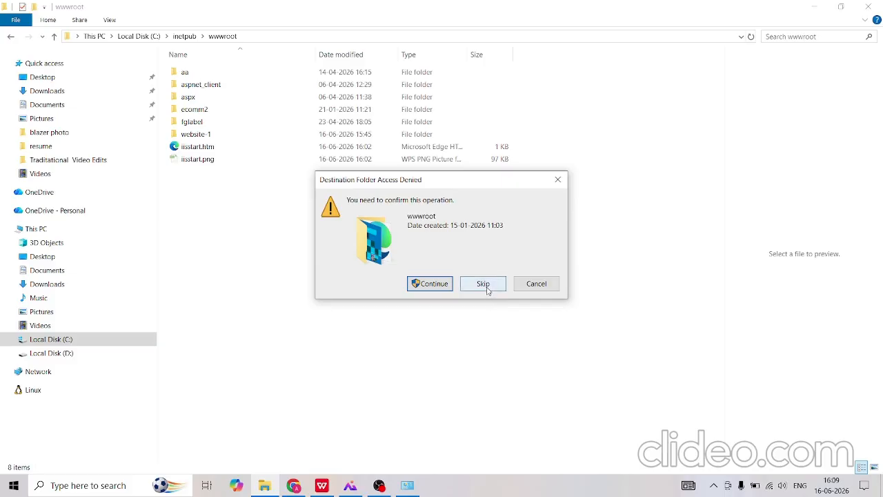
{"action": "left_click", "coordinate": [447, 288]}
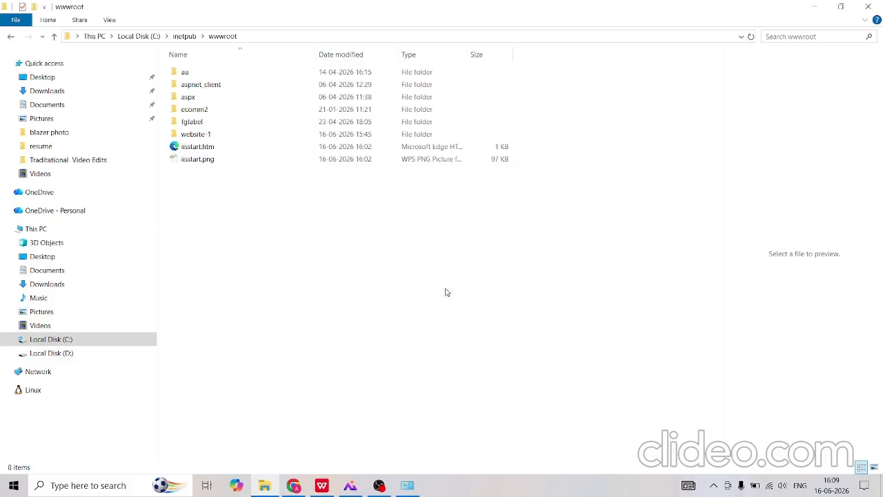
{"action": "key", "text": "BackSpace"}
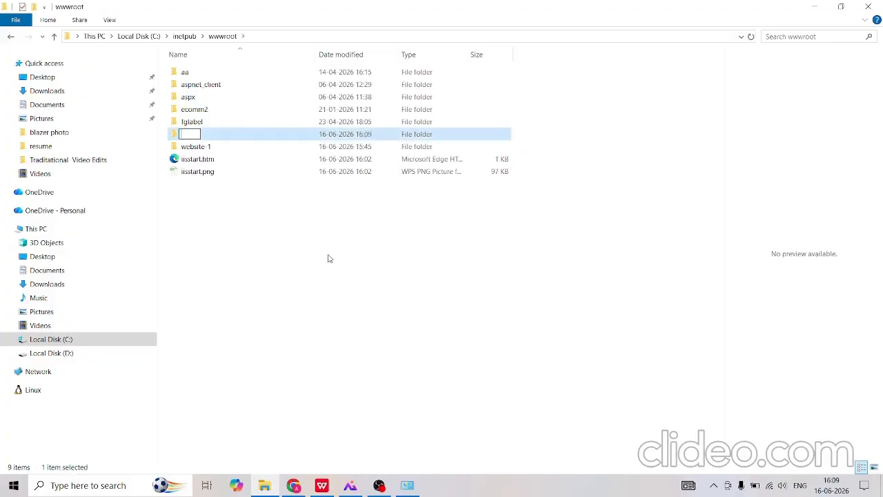
{"action": "type", "text": "test"}
{"action": "left_click", "coordinate": [251, 138]}
Paste the copied website-1 folder into the test folder, granting administrator permission
{"action": "double_click", "coordinate": [258, 135]}
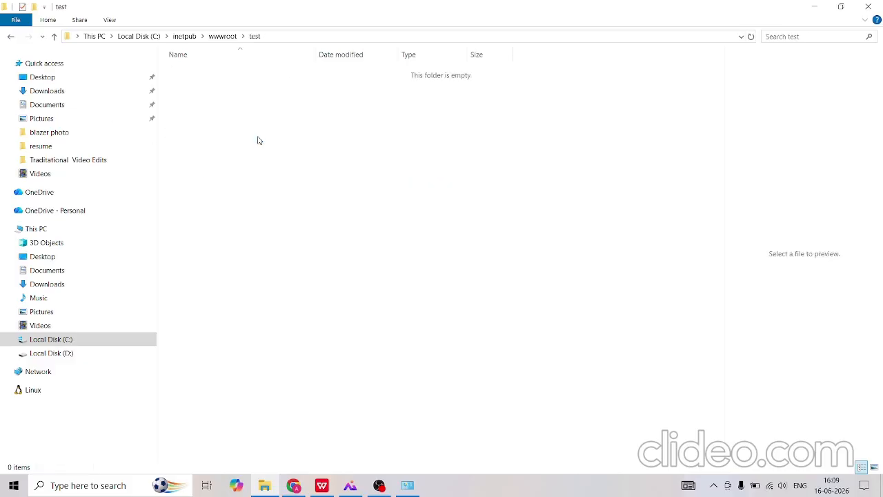
{"action": "key", "text": "ctrl+v"}
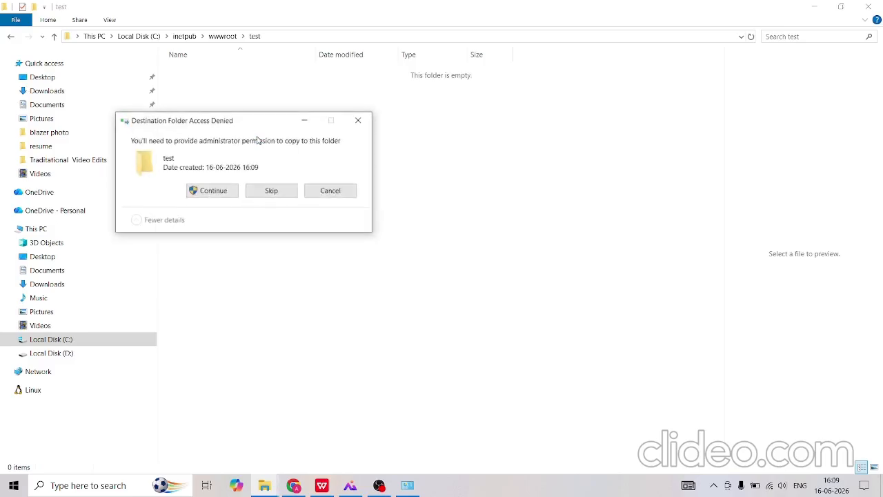
{"action": "left_click", "coordinate": [212, 192]}
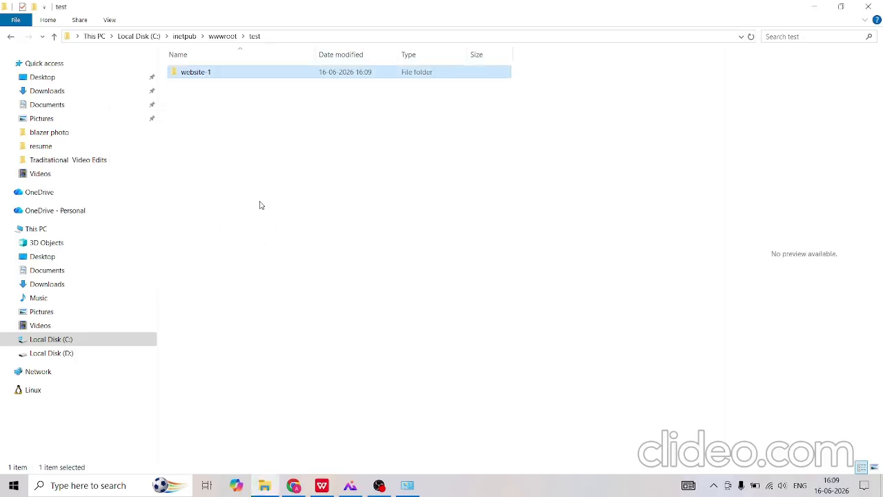
Switch back to Chrome, open localhost/test/website-1/, and look over the hosted website's home page
{"action": "left_click", "coordinate": [295, 485]}
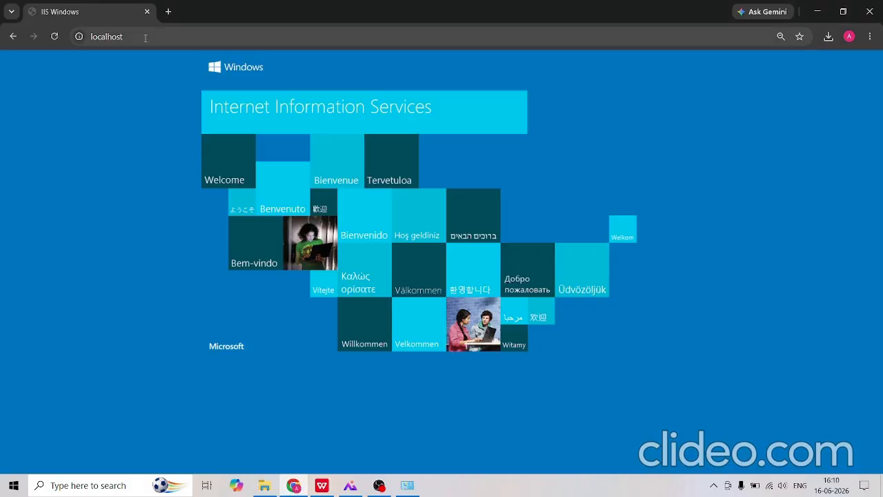
{"action": "left_click", "coordinate": [145, 38]}
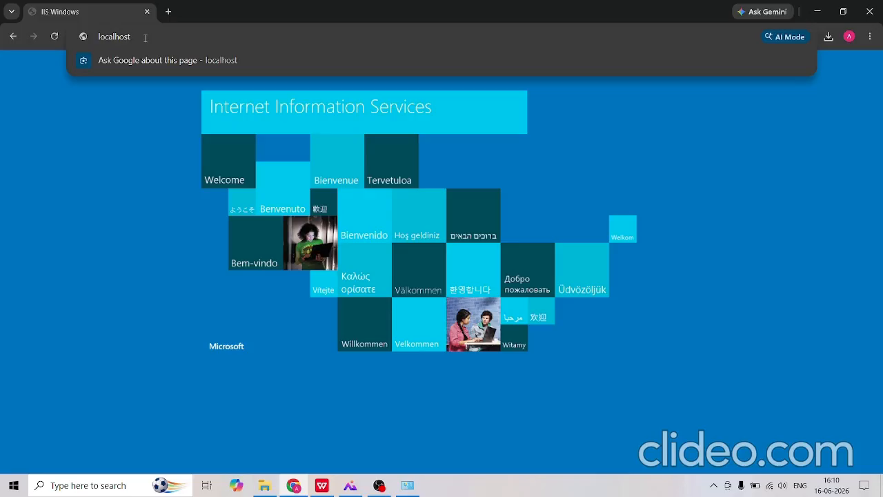
{"action": "type", "text": "/"}
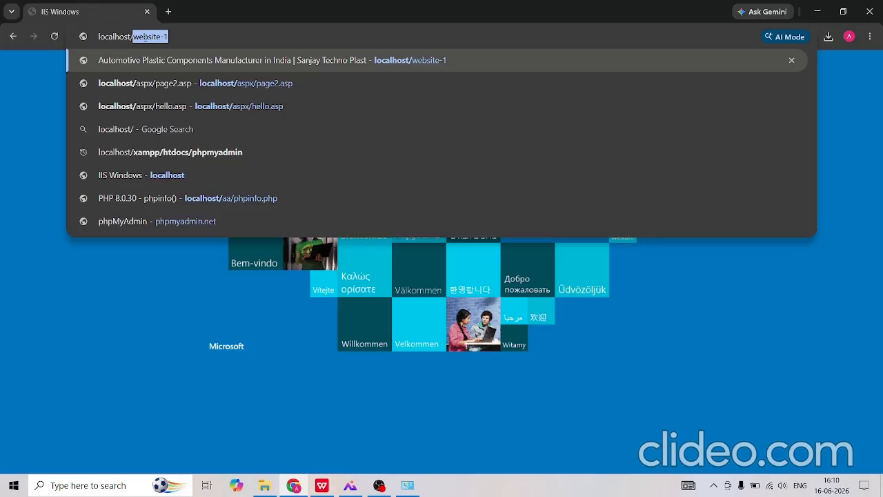
{"action": "type", "text": "test/"}
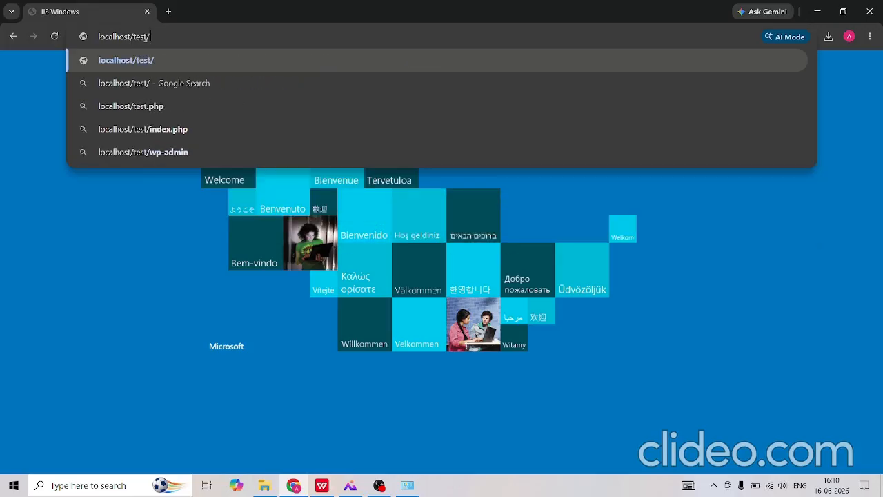
{"action": "type", "text": "webi"}
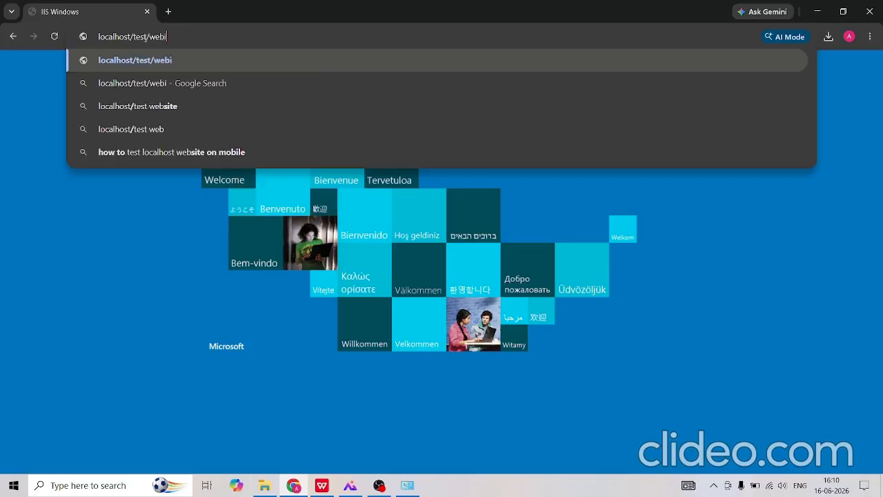
{"action": "type", "text": "ste"}
{"action": "key", "text": "BackSpace"}
{"action": "key", "text": "BackSpace"}
{"action": "key", "text": "BackSpace"}
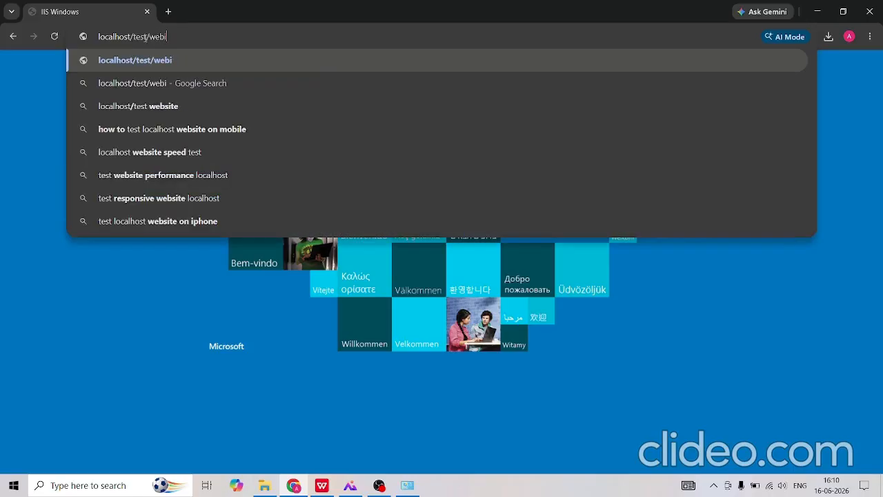
{"action": "key", "text": "BackSpace"}
{"action": "type", "text": "site-"}
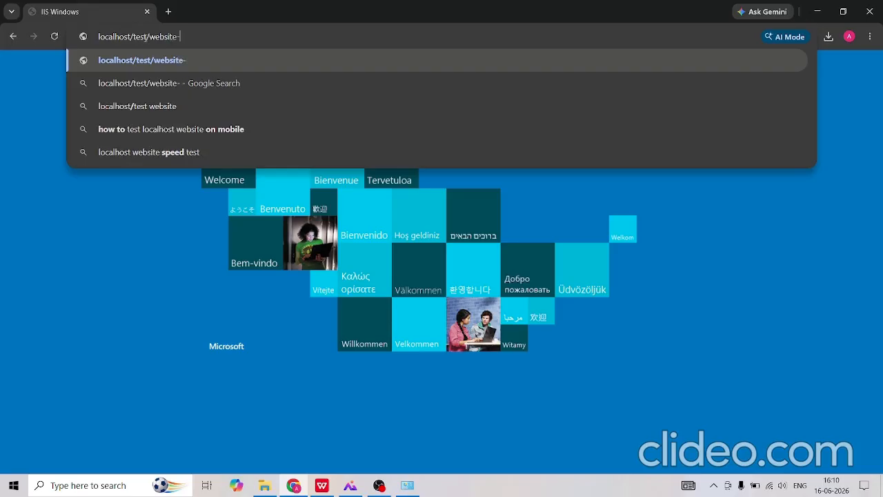
{"action": "type", "text": "1/"}
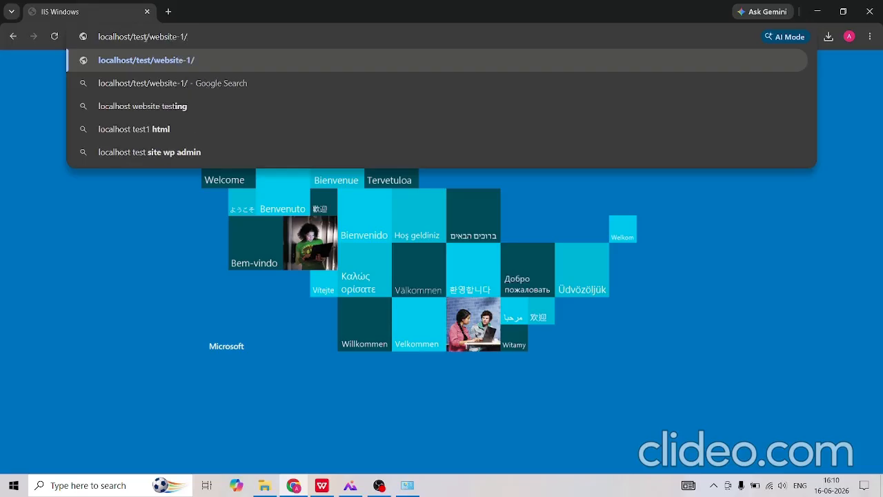
{"action": "key", "text": "Return"}
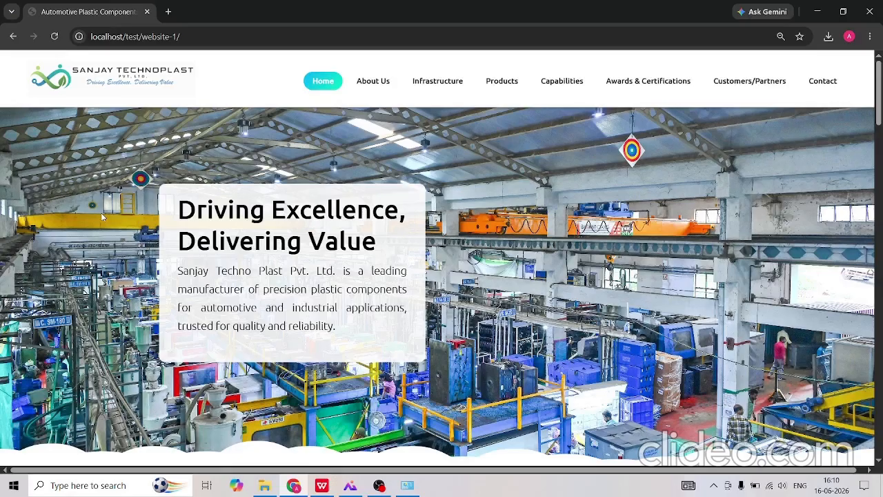
{"action": "scroll", "coordinate": [87, 186], "scroll_direction": "down", "scroll_amount": 1}
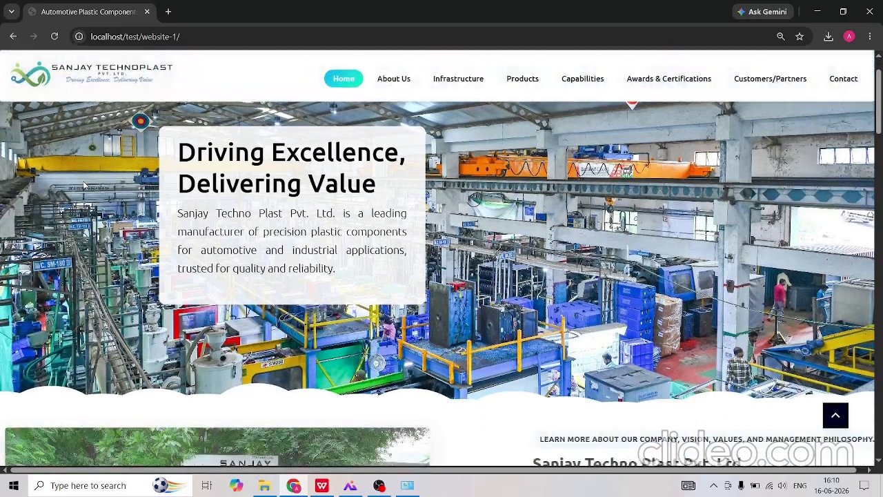